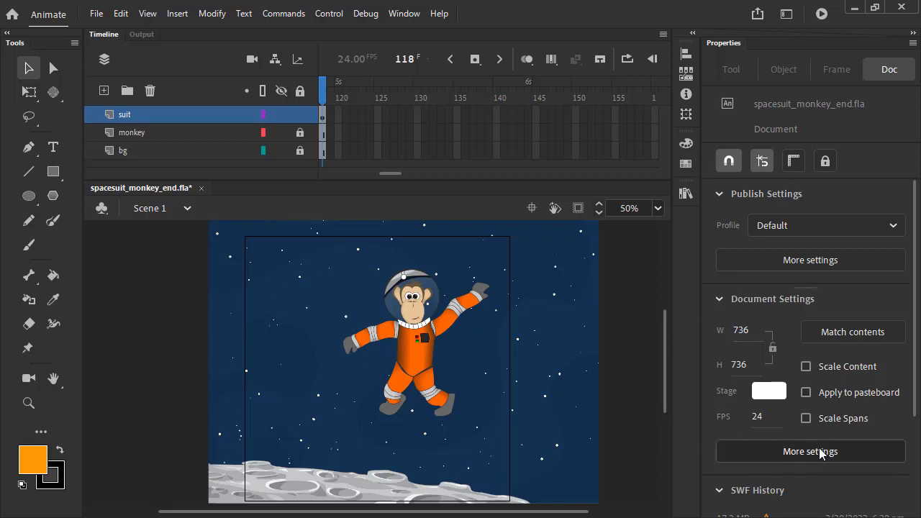
# - Try matching the stage size to the artwork, then cancel that change
pyautogui.click(769, 453)
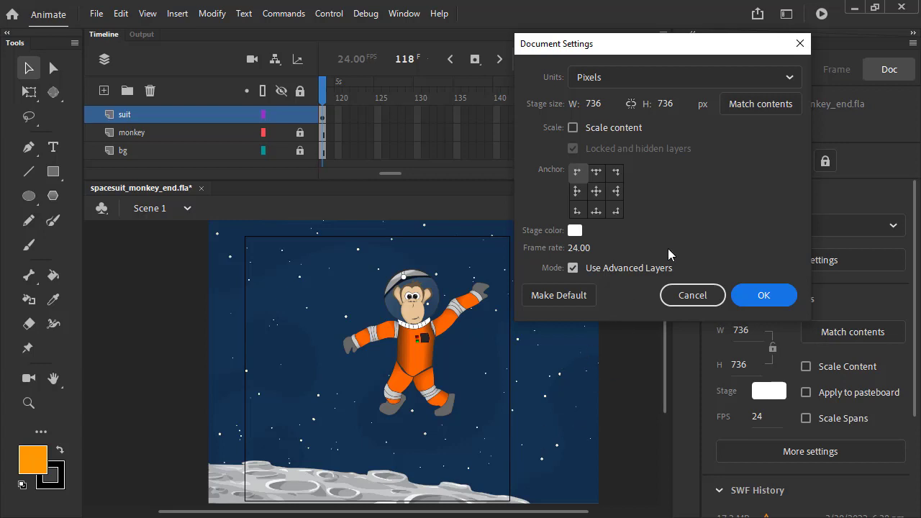
pyautogui.click(755, 97)
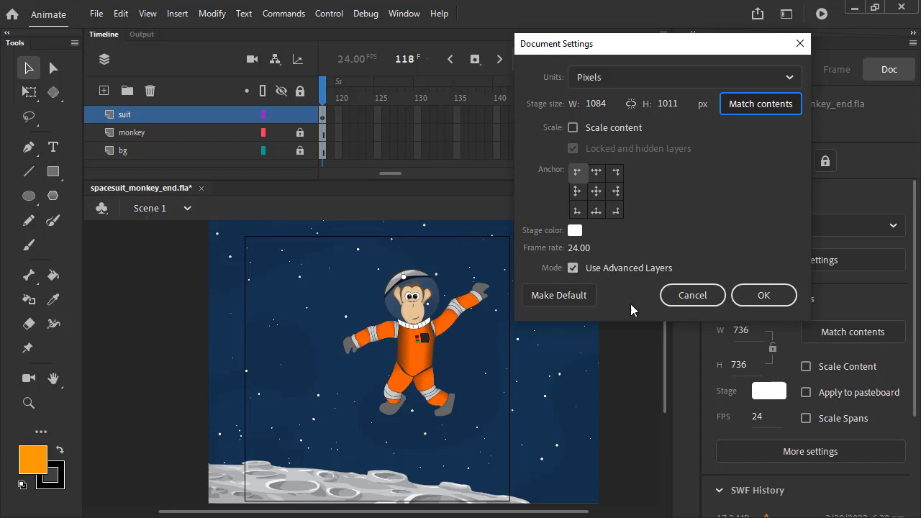
pyautogui.click(695, 297)
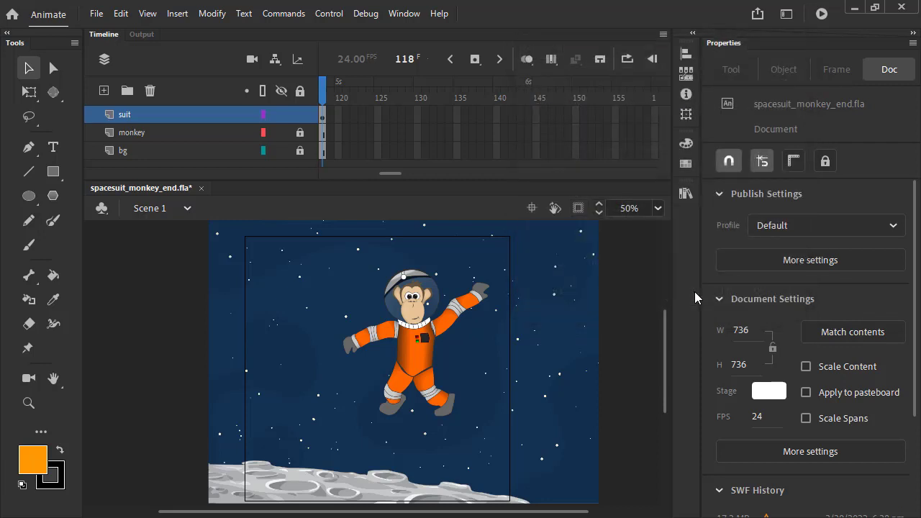
# - Resize the stage to 812 × 812 px through Modify > Document with Scale content ticked
pyautogui.click(204, 15)
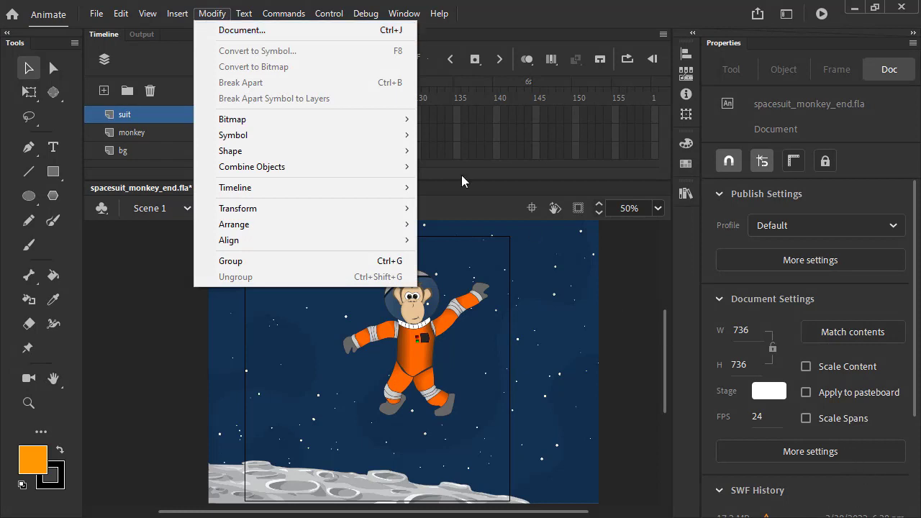
pyautogui.click(294, 34)
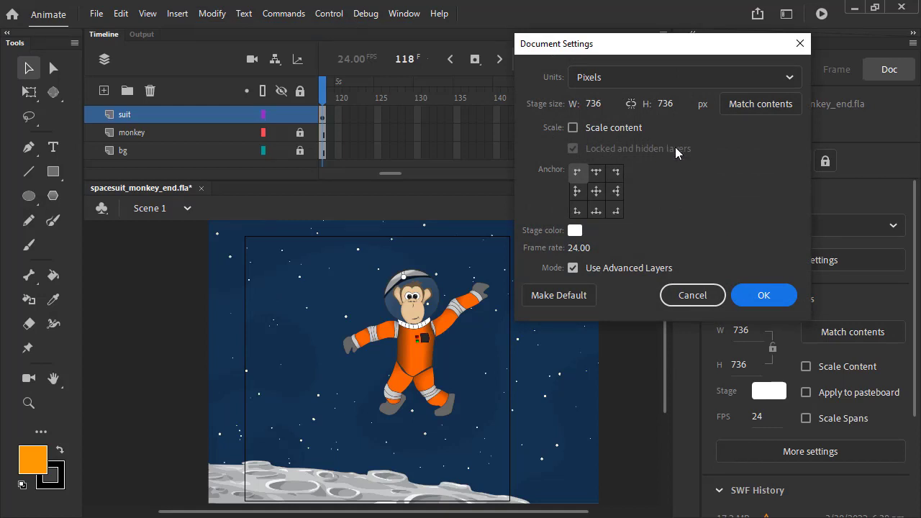
pyautogui.click(574, 129)
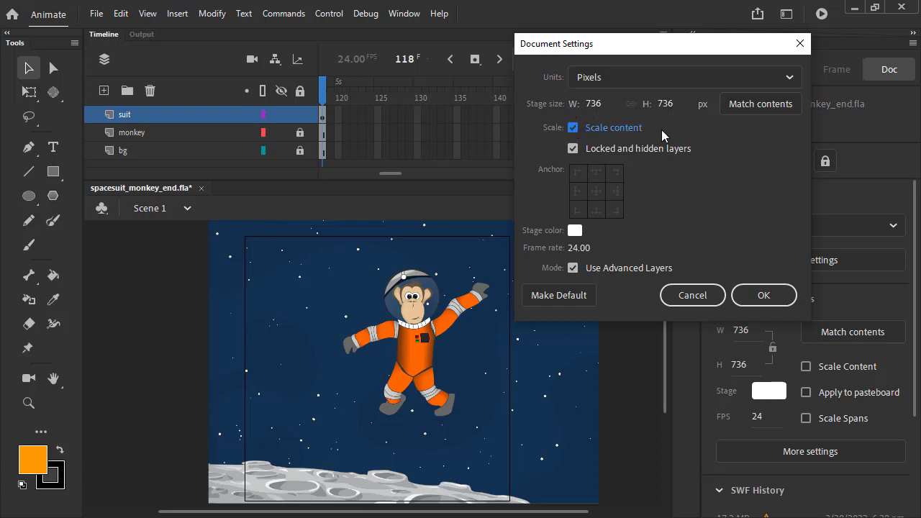
pyautogui.click(667, 104)
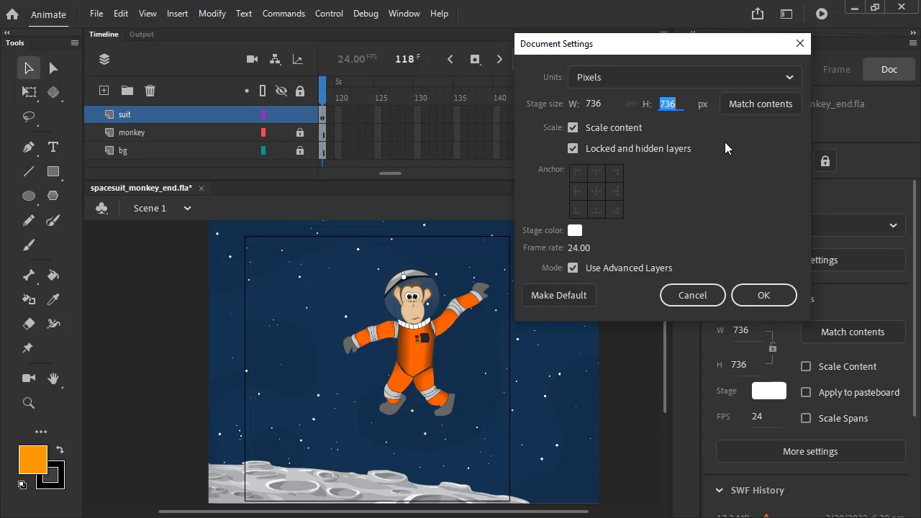
pyautogui.write('812')
pyautogui.click(736, 134)
pyautogui.click(764, 295)
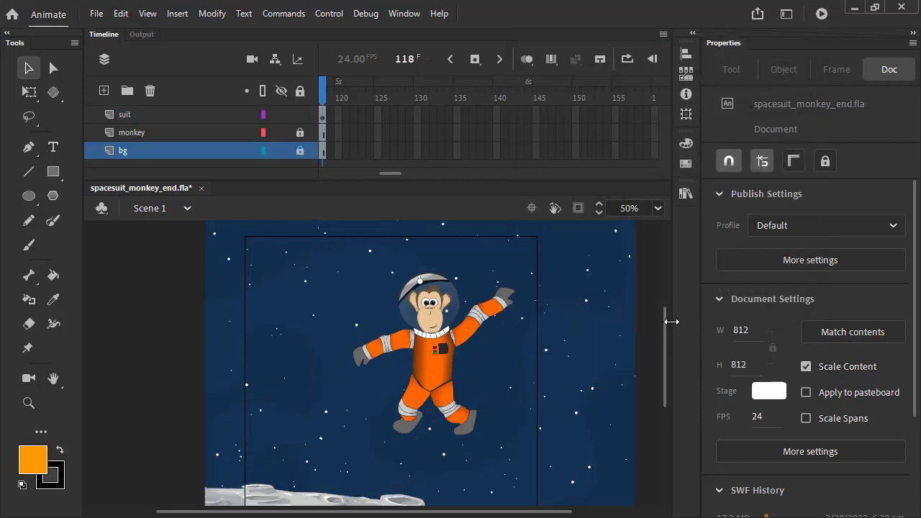
pyautogui.scroll(-2, 668, 325)
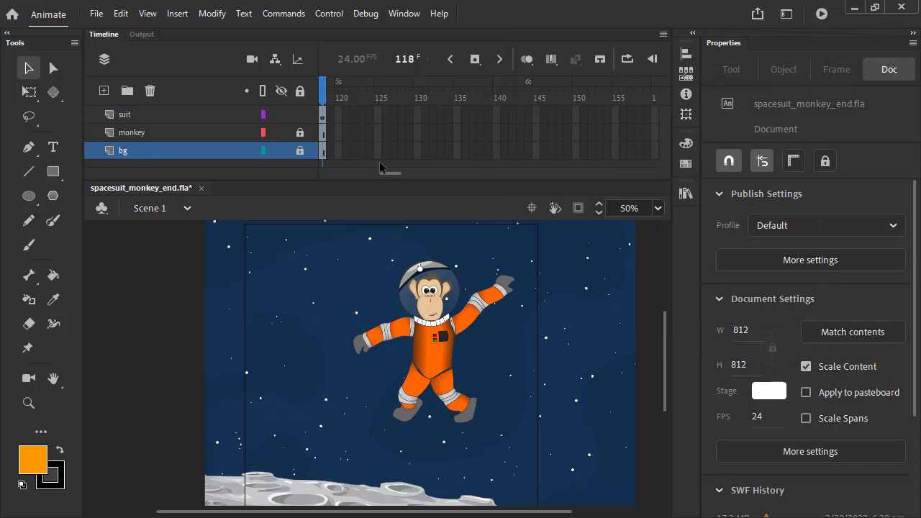
pyautogui.moveTo(396, 173); pyautogui.dragTo(321, 173)
pyautogui.moveTo(329, 93); pyautogui.dragTo(752, 98)
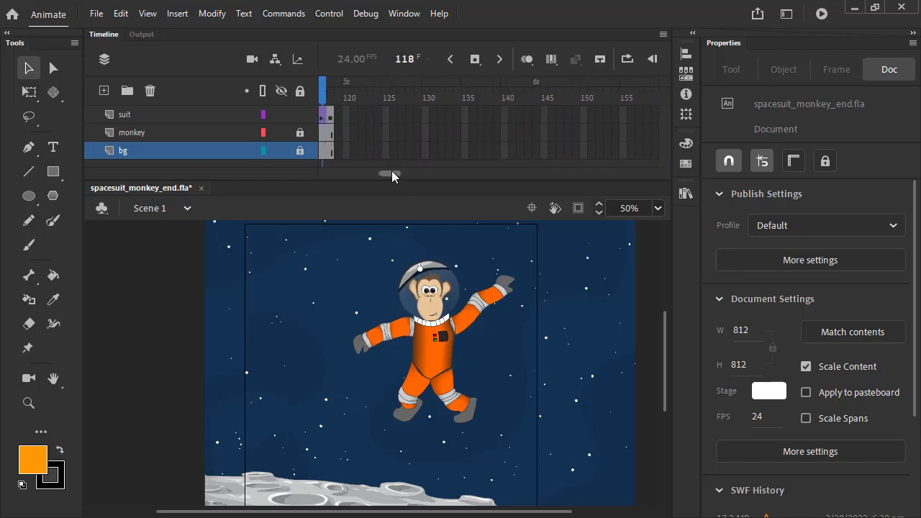
pyautogui.moveTo(389, 171); pyautogui.dragTo(377, 171)
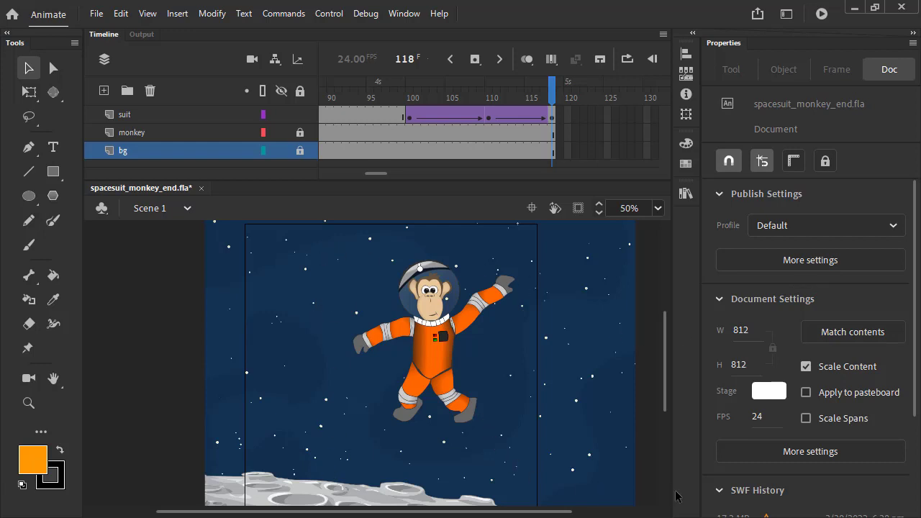
# - Enter a 375 × 375 stage size with Scale content unticked and a top-centre anchor
pyautogui.click(834, 453)
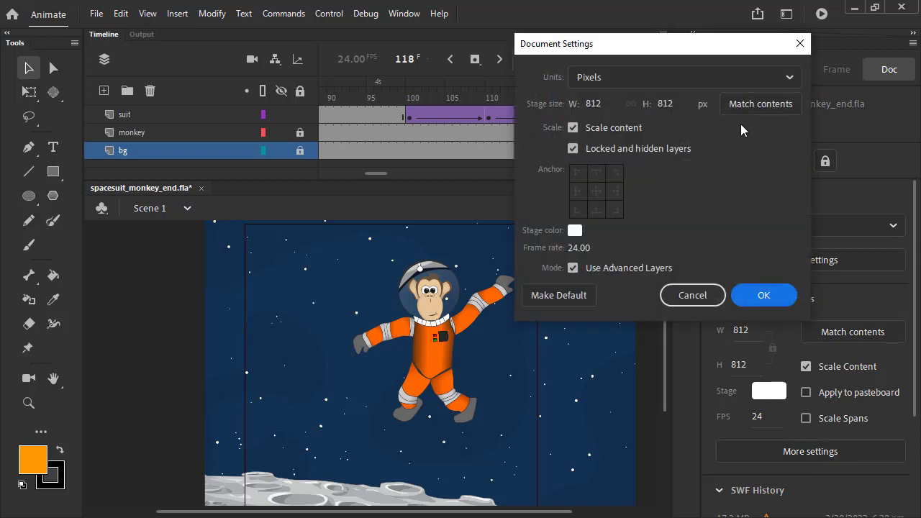
pyautogui.click(573, 127)
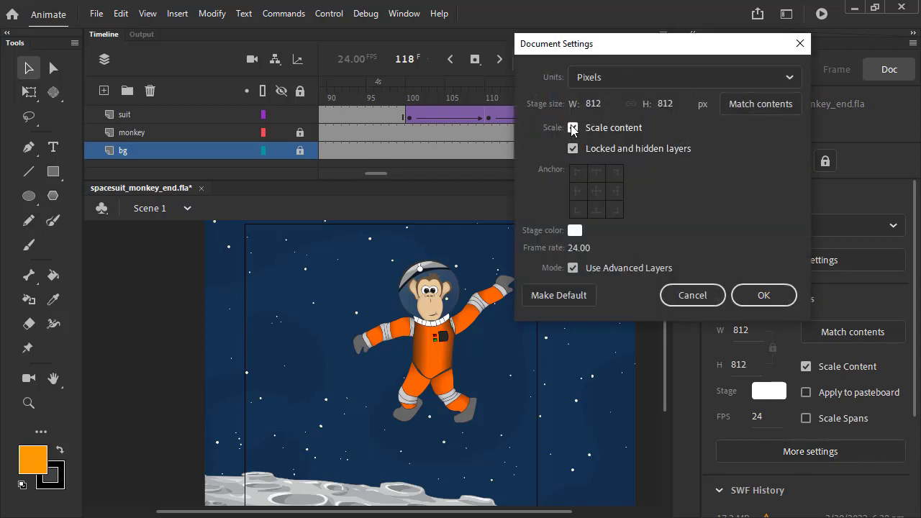
pyautogui.click(572, 127)
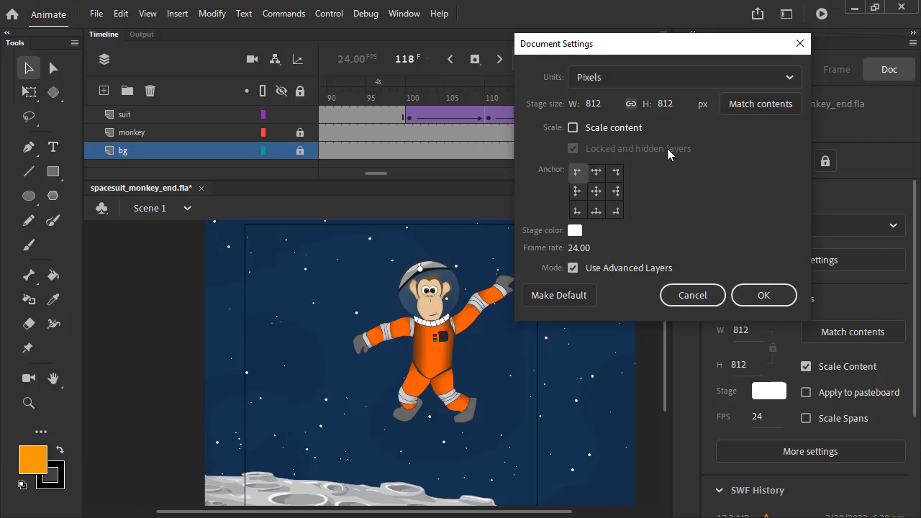
pyautogui.click(594, 105)
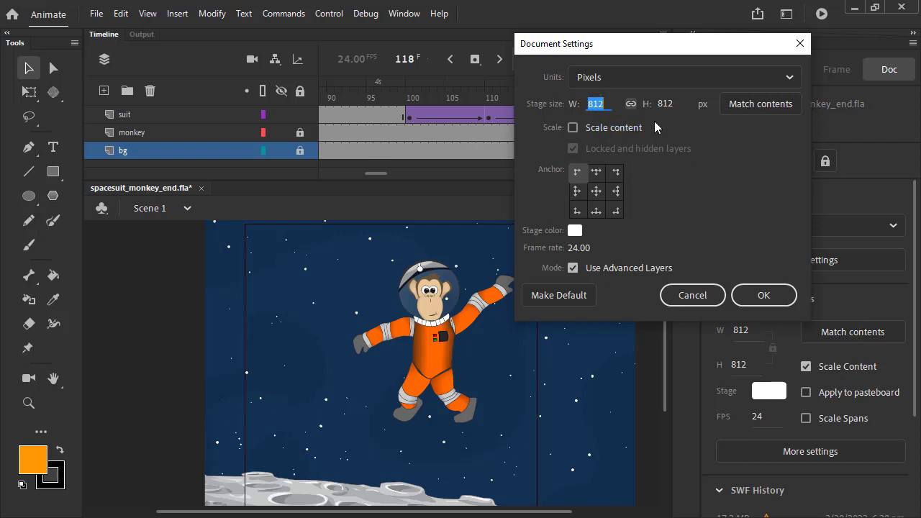
pyautogui.write('375')
pyautogui.click(596, 172)
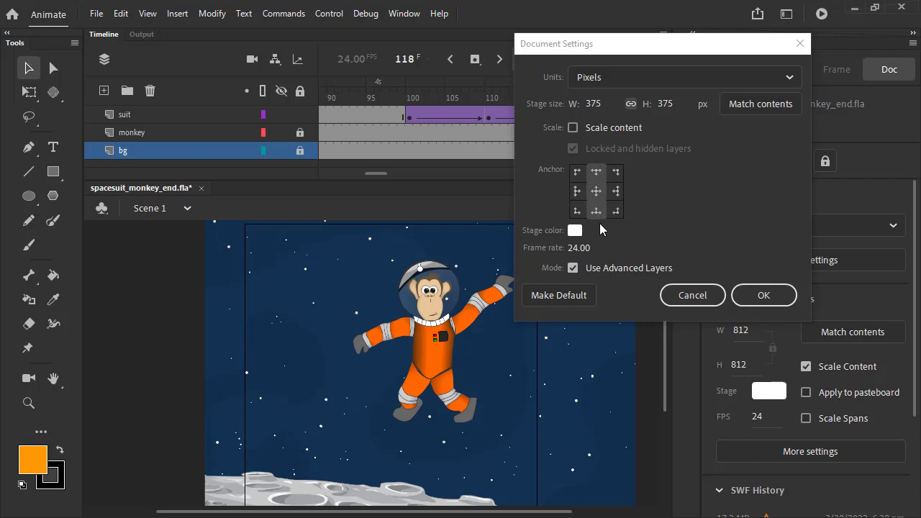
# - Switch the anchor to centre and apply the 375 × 375 stage size
pyautogui.click(597, 192)
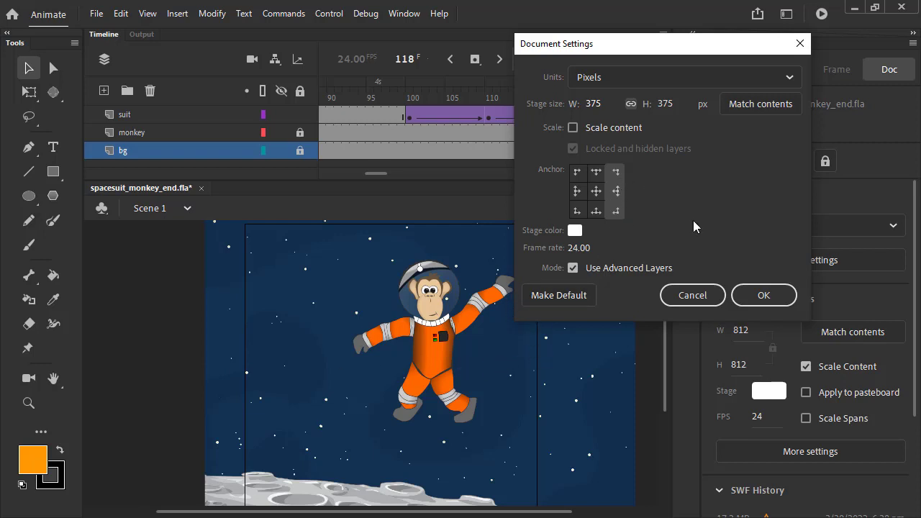
pyautogui.click(765, 295)
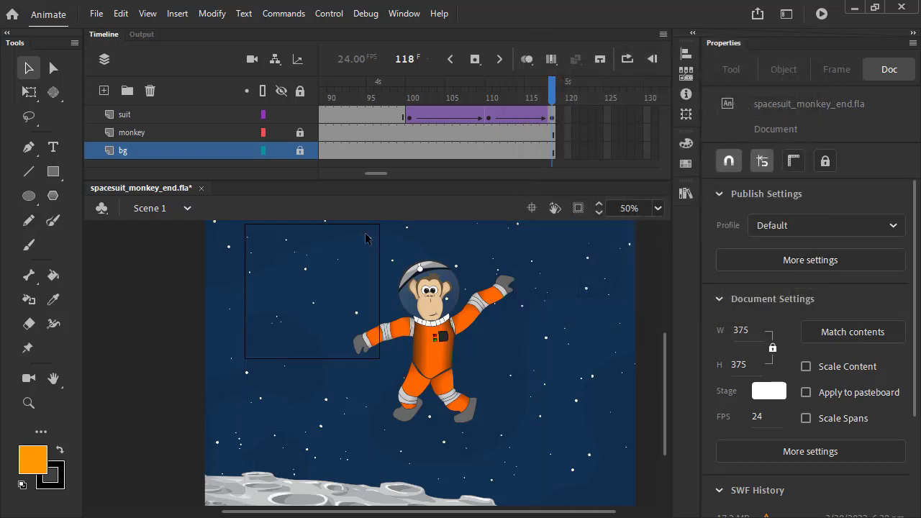
# - Undo the square resize and enter an unscaled 375 × 812 stage size anchored top-right
pyautogui.hotkey('ctrl', 'z')
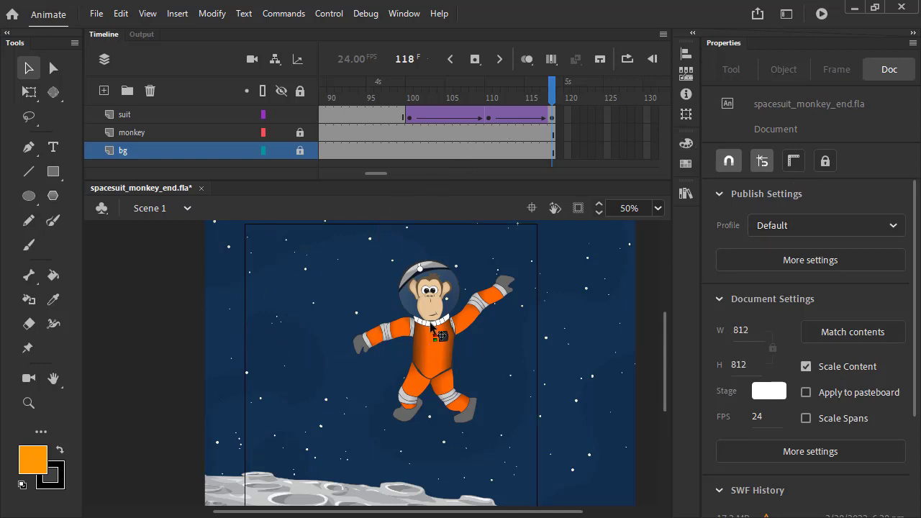
pyautogui.click(829, 452)
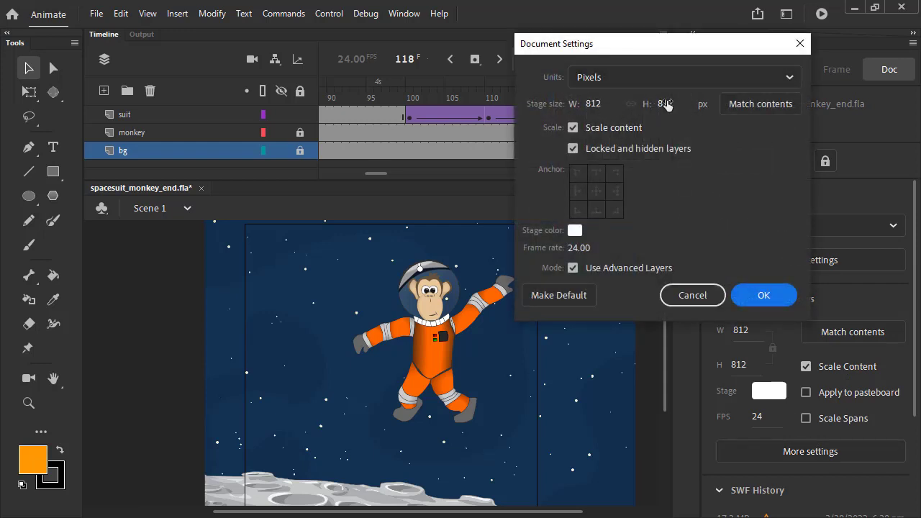
pyautogui.click(573, 128)
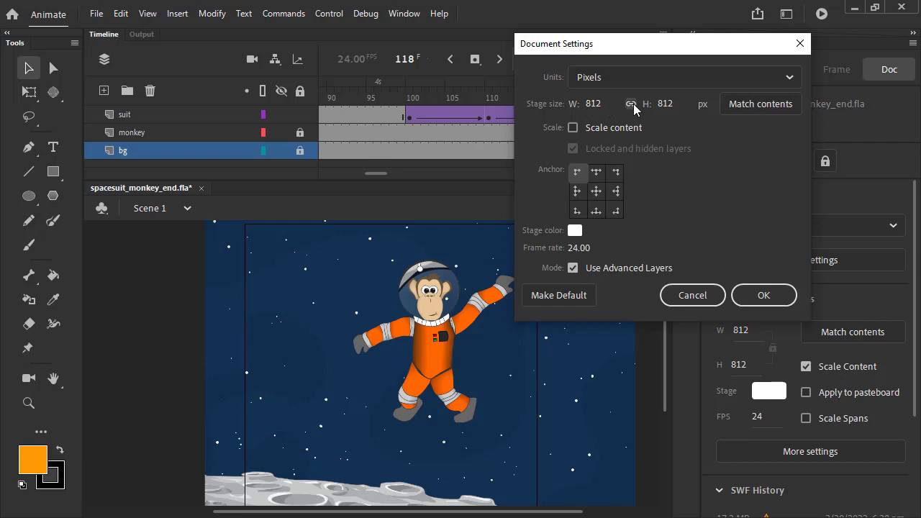
pyautogui.click(601, 108)
pyautogui.write('375')
pyautogui.click(747, 154)
pyautogui.click(616, 176)
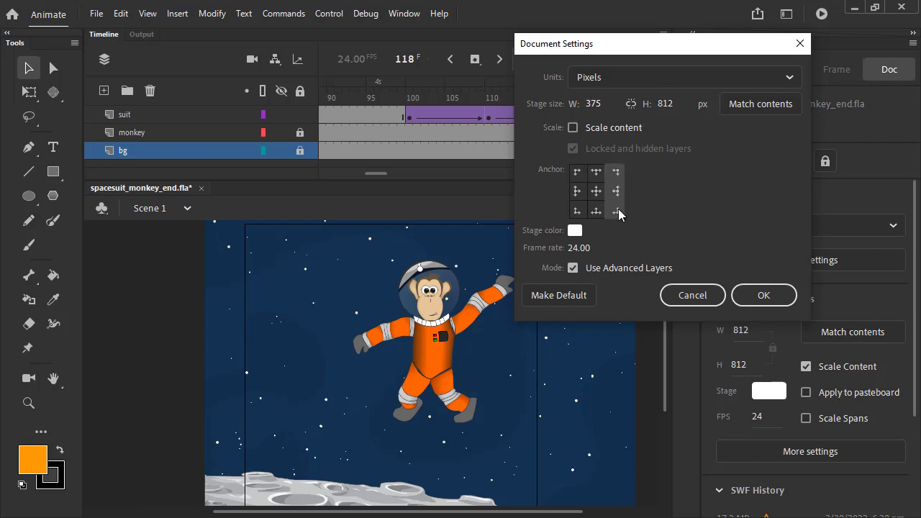
# - Apply the 375 × 812 stage, then toggle Clip content outside stage on and off
pyautogui.click(765, 296)
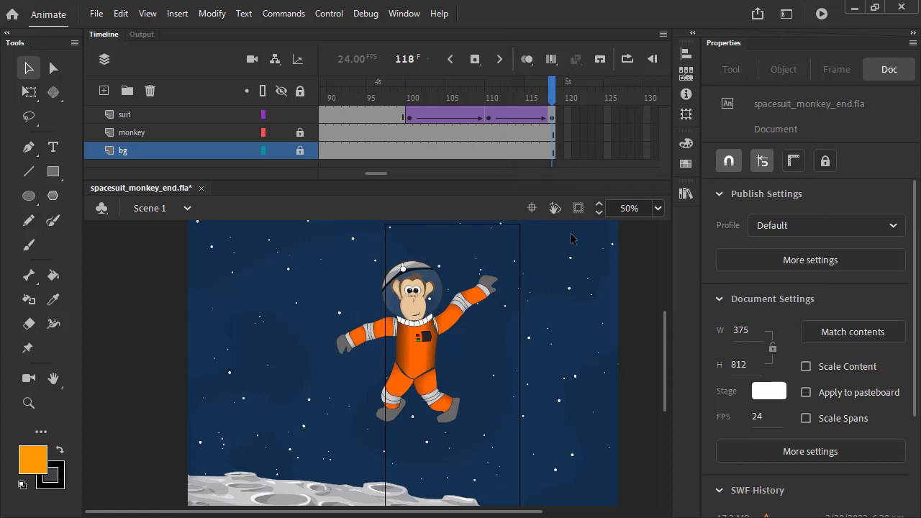
pyautogui.click(578, 208)
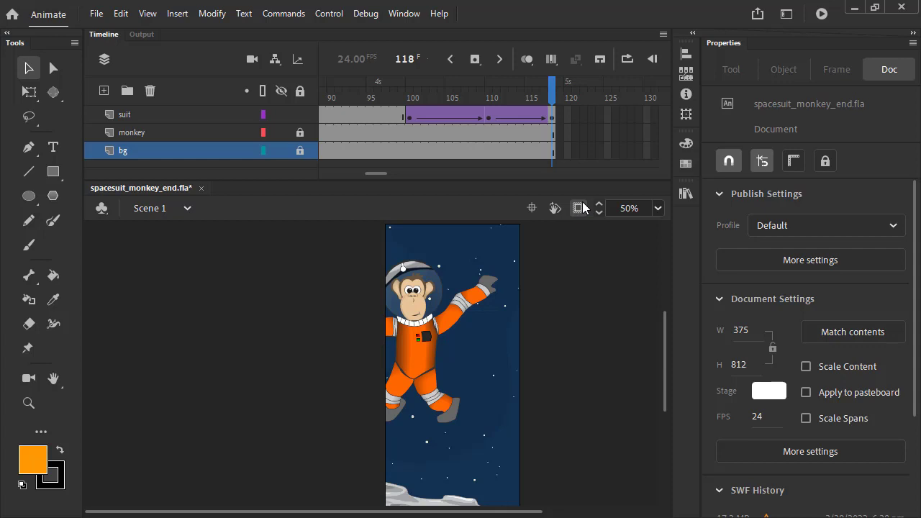
pyautogui.click(580, 208)
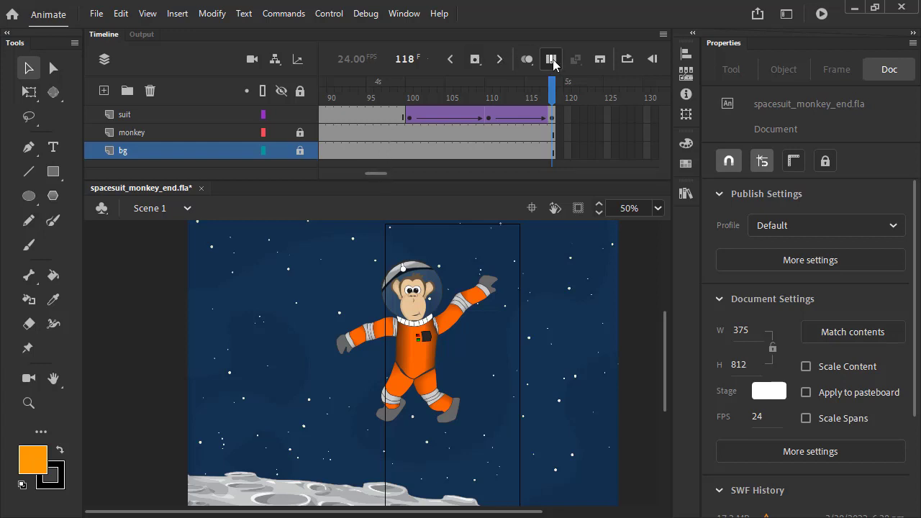
pyautogui.click(300, 133)
pyautogui.click(551, 60)
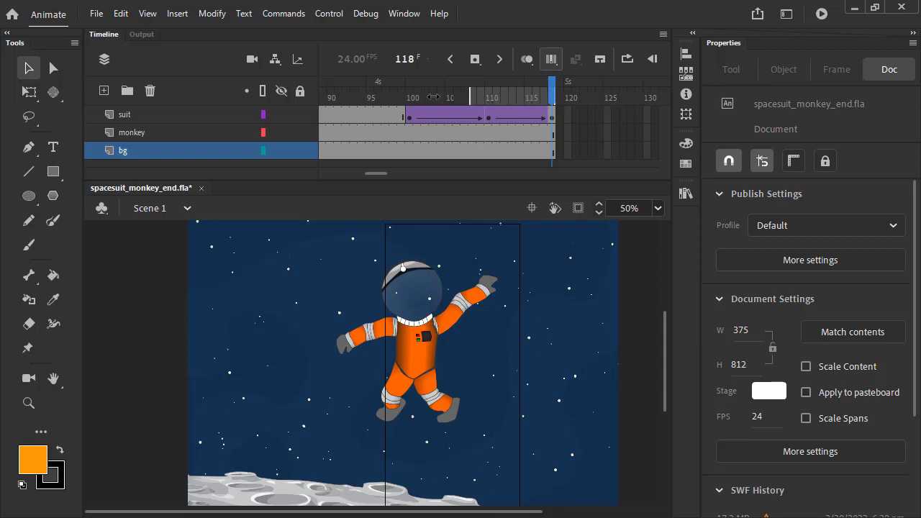
pyautogui.hscroll(-8, 424, 93)
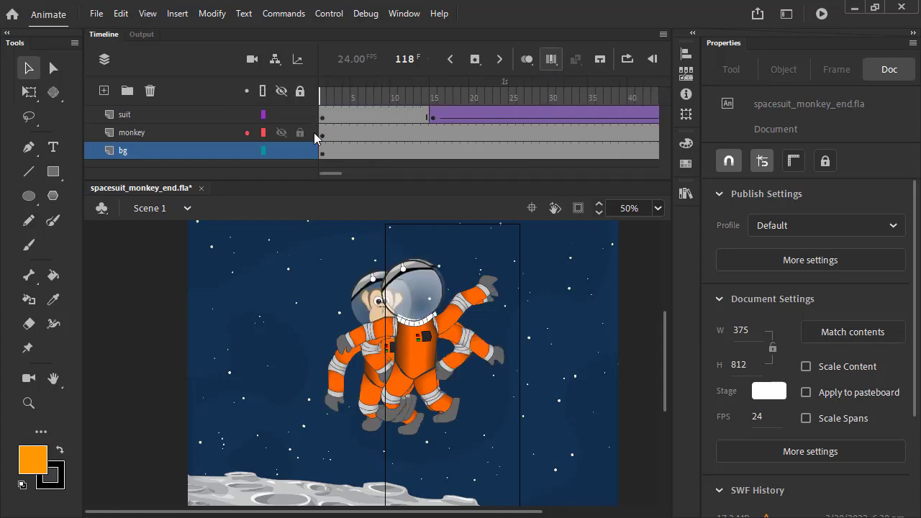
pyautogui.moveTo(336, 173); pyautogui.dragTo(317, 172)
pyautogui.moveTo(336, 175); pyautogui.dragTo(383, 180)
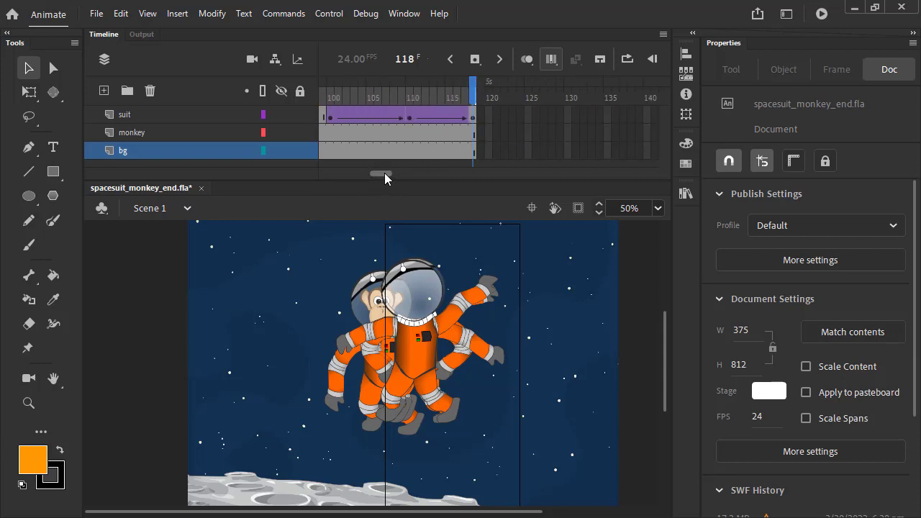
pyautogui.moveTo(384, 173); pyautogui.dragTo(377, 172)
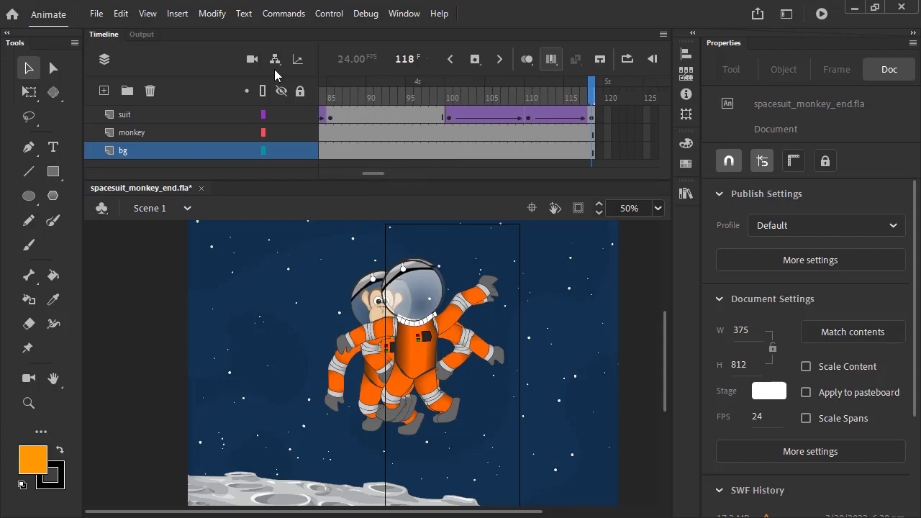
# - Select All artwork across layers and frames, test X positions, then return to X −547.4
pyautogui.click(120, 13)
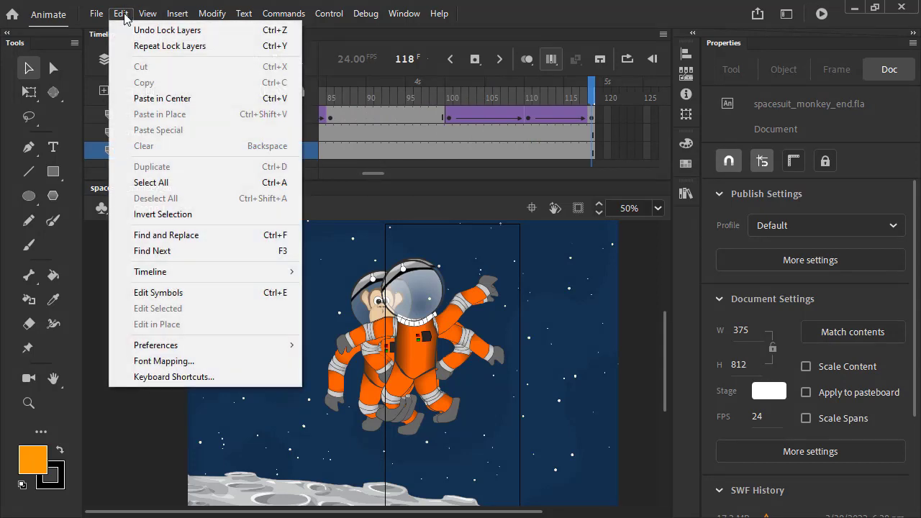
pyautogui.click(243, 182)
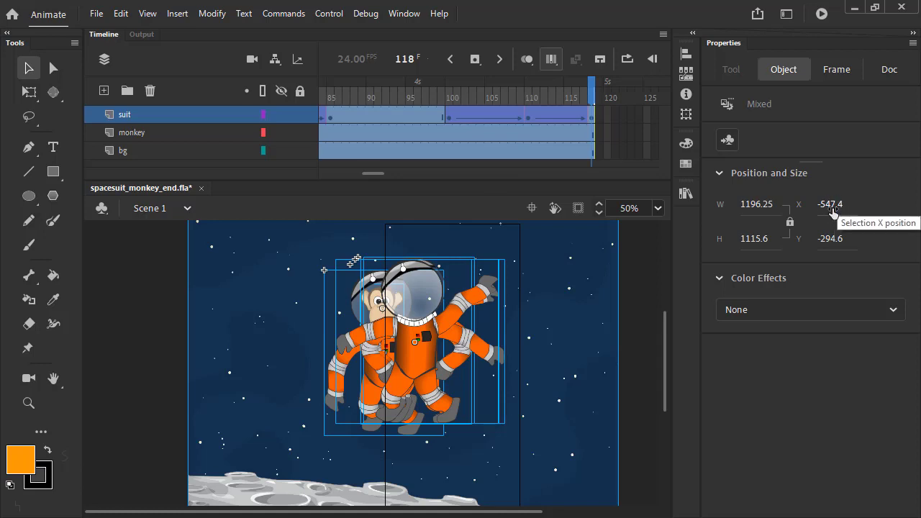
pyautogui.moveTo(837, 204); pyautogui.dragTo(902, 201)
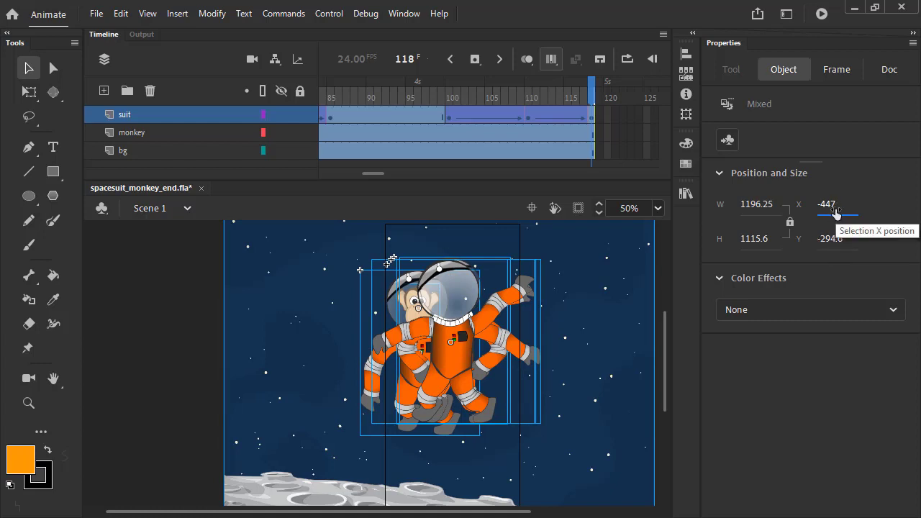
pyautogui.moveTo(839, 207); pyautogui.dragTo(830, 210)
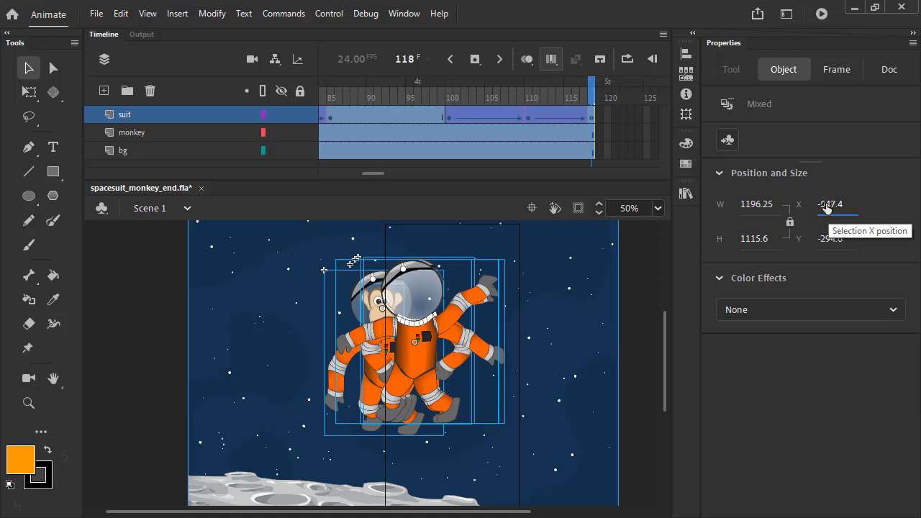
# - Move all selected artwork right to X −453.4, keeping Y at −294.6
pyautogui.click(829, 205)
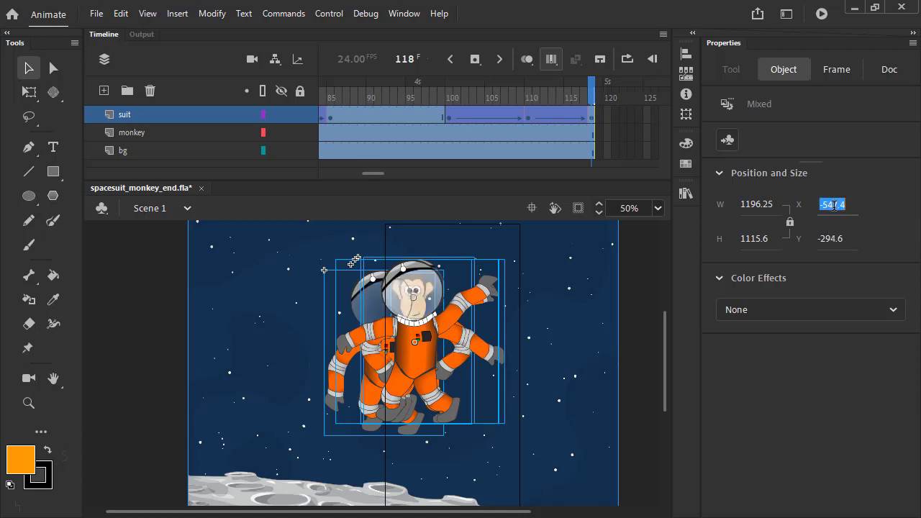
pyautogui.click(834, 205)
pyautogui.write('46')
pyautogui.press('Return')
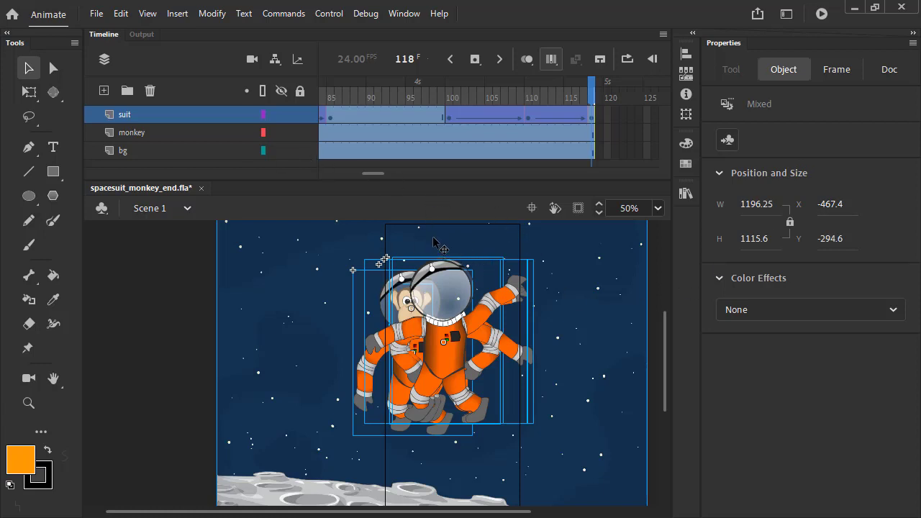
pyautogui.press('Right')
pyautogui.press('Right')
pyautogui.press('Right')
pyautogui.press('Right')
pyautogui.press('Right')
pyautogui.press('Right')
pyautogui.press('Right')
pyautogui.press('Right')
pyautogui.press('Right')
pyautogui.press('Right')
pyautogui.press('Right')
pyautogui.press('Right')
pyautogui.press('Right')
pyautogui.press('Right')
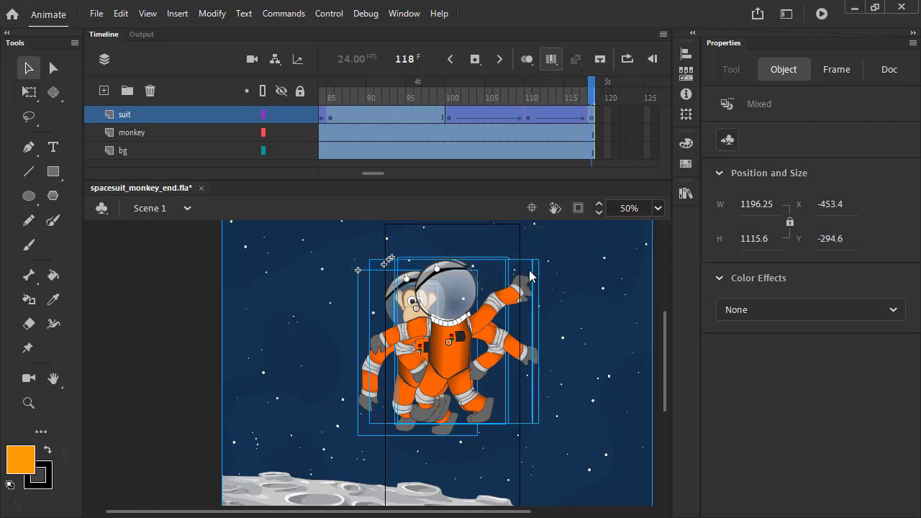
# - Turn off Edit Multiple Frames, play the animation, and return to frame 118
pyautogui.click(551, 60)
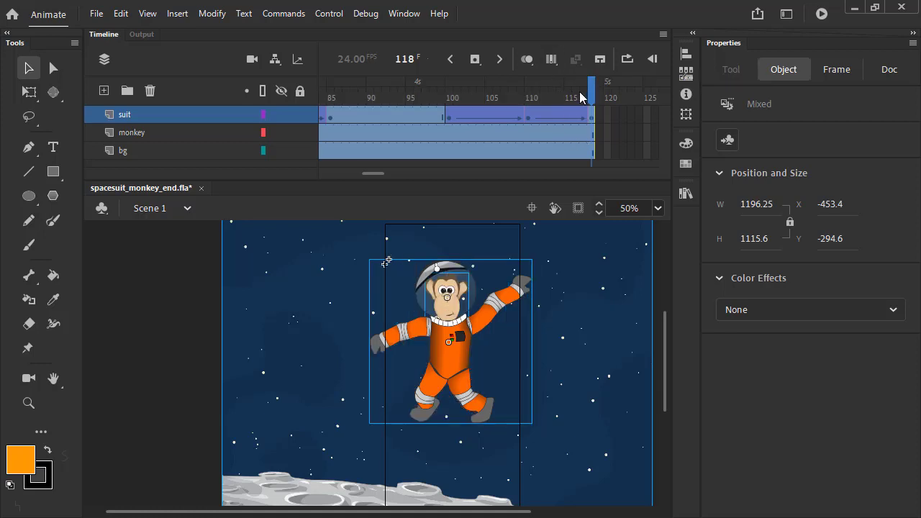
pyautogui.moveTo(592, 91)
pyautogui.mouseDown()
pyautogui.moveTo(162, 89)
pyautogui.moveTo(2, 122)
pyautogui.mouseUp()
pyautogui.press('Return')
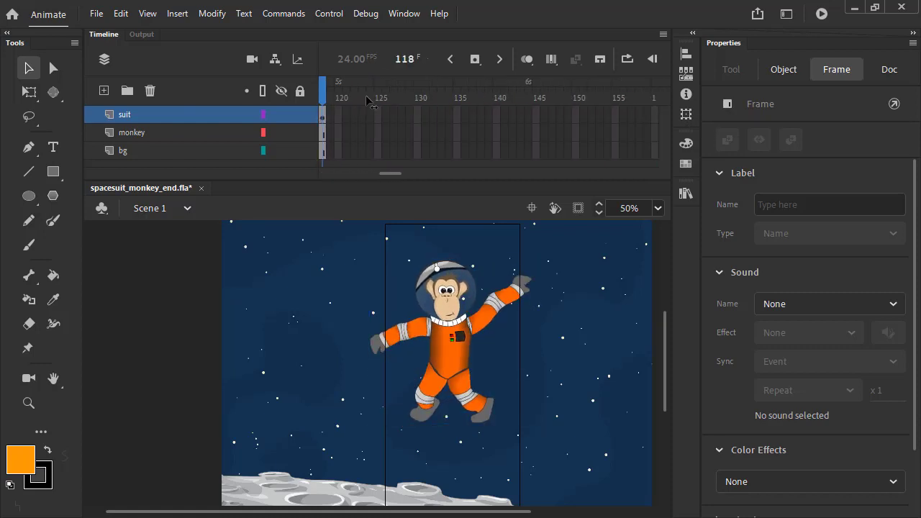
pyautogui.click(560, 113)
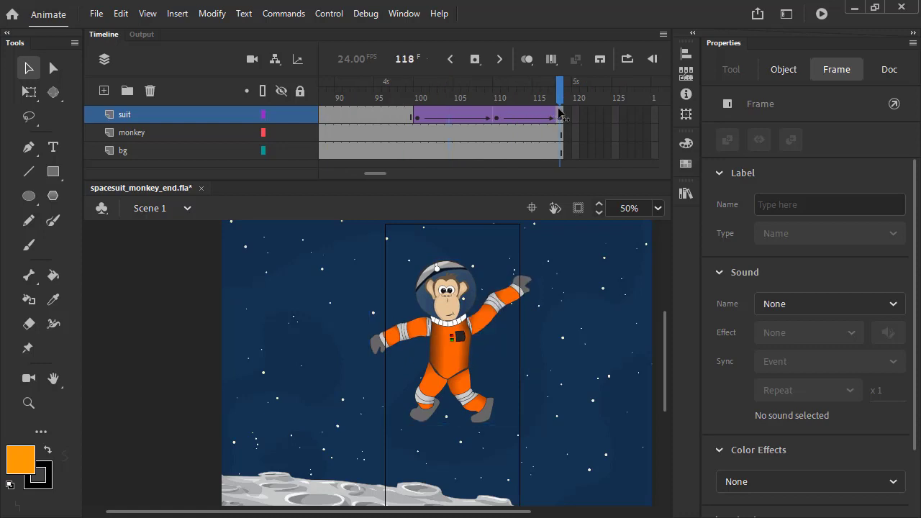
pyautogui.click(560, 113)
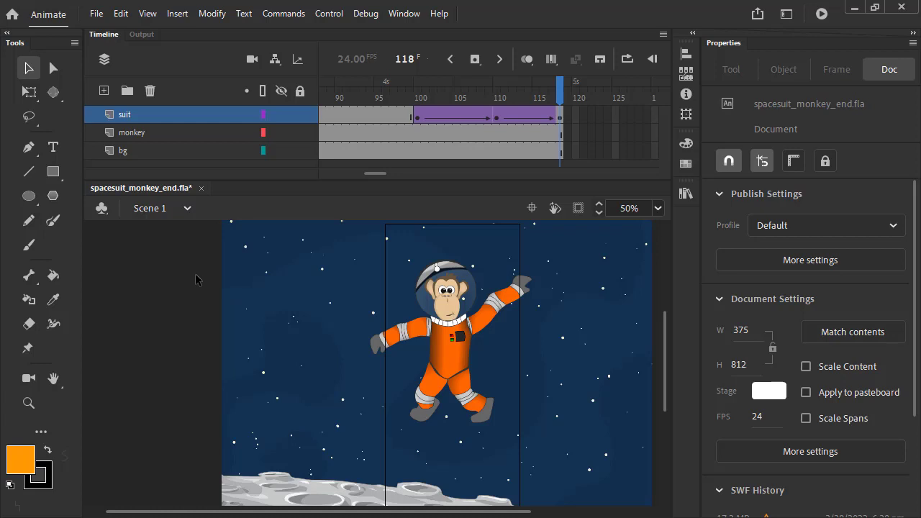
# - Select all artwork and nudge it left with two Shift+Left moves
pyautogui.hotkey('ctrl', 'a')
pyautogui.hotkey('shift', 'Left')
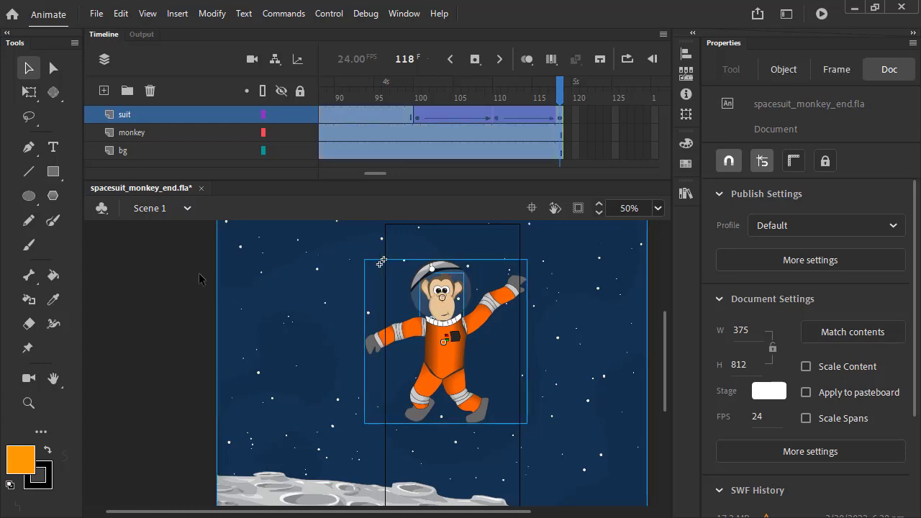
pyautogui.hotkey('shift', 'Left')
pyautogui.hotkey('shift', 'Left')
pyautogui.hotkey('shift', 'Left')
pyautogui.hotkey('shift', 'Left')
pyautogui.hotkey('shift', 'Left')
pyautogui.hotkey('shift', 'Left')
pyautogui.hotkey('shift', 'Left')
pyautogui.hotkey('shift', 'Left')
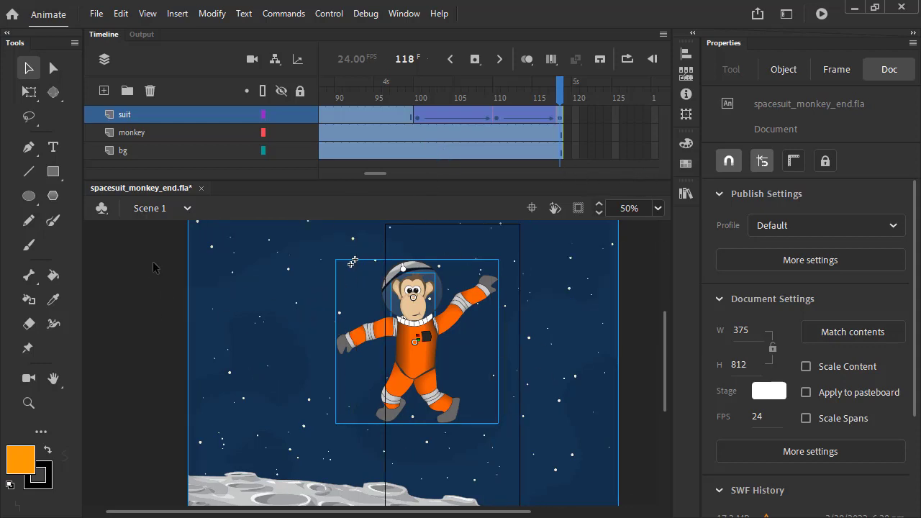
# - Replay the animation from frame 88 to check the ending
pyautogui.moveTo(567, 97); pyautogui.dragTo(198, 97)
pyautogui.press('Return')
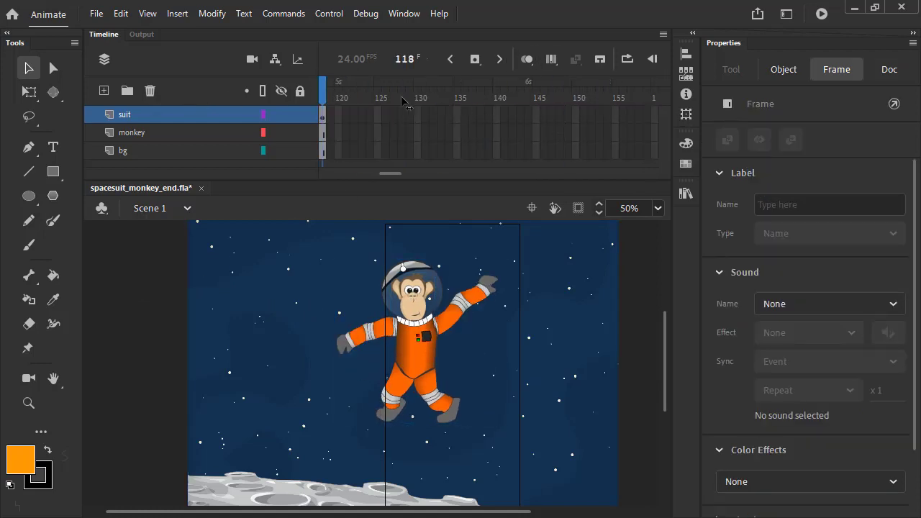
pyautogui.moveTo(367, 100); pyautogui.dragTo(321, 97)
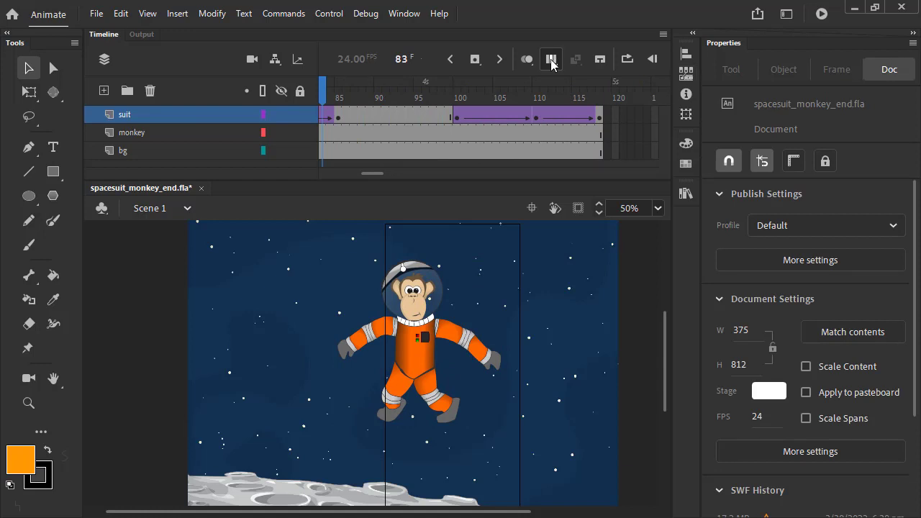
pyautogui.click(324, 171)
pyautogui.click(324, 171)
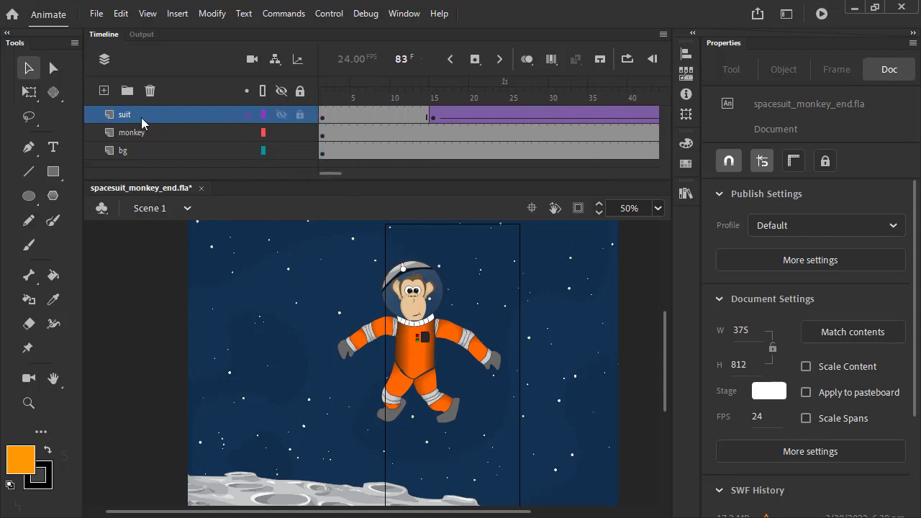
pyautogui.click(211, 14)
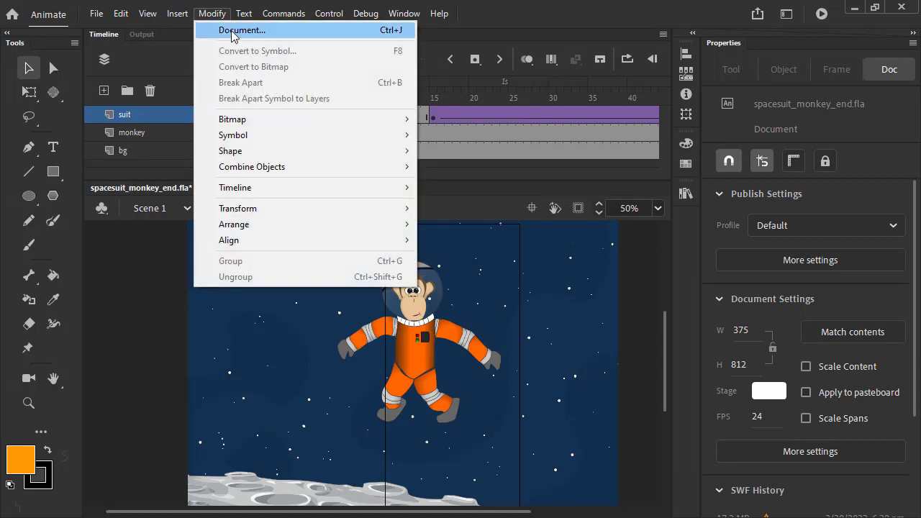
pyautogui.click(235, 31)
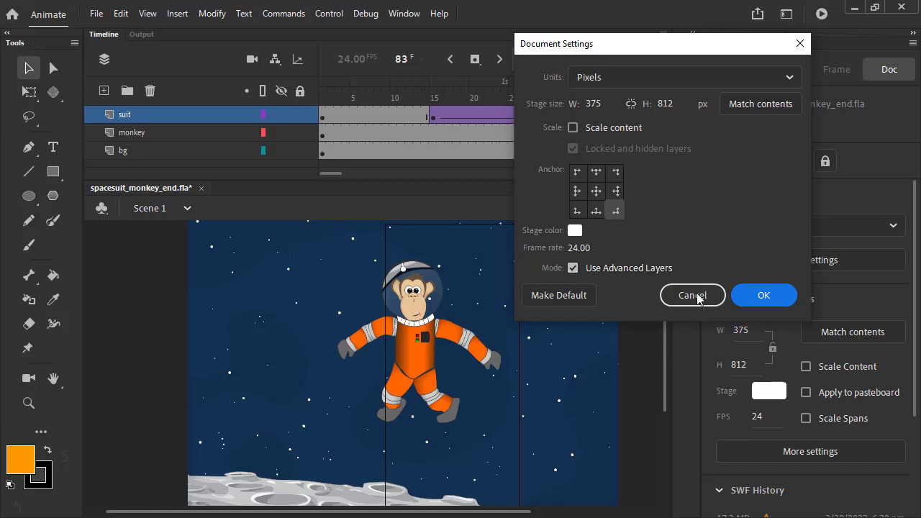
pyautogui.click(784, 296)
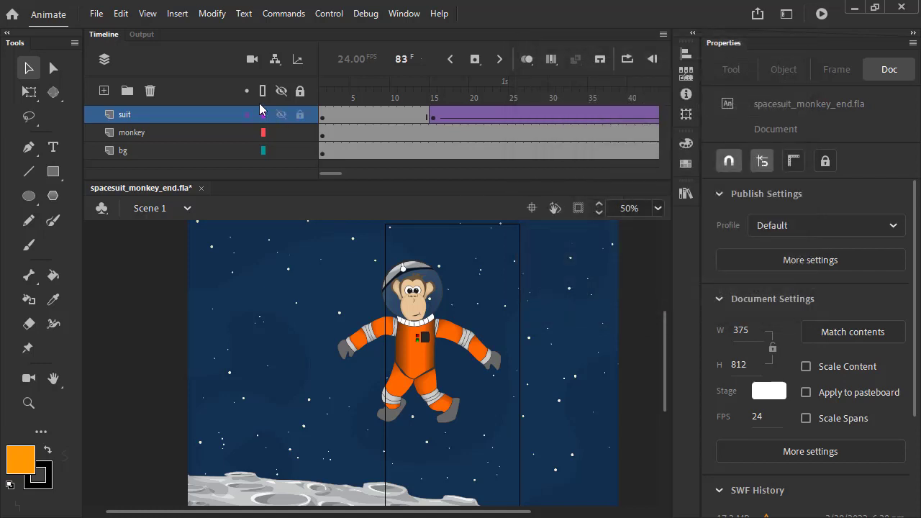
# - Add a Camera layer, pan it to centre the monkey, and adjust the camera zoom
pyautogui.click(252, 59)
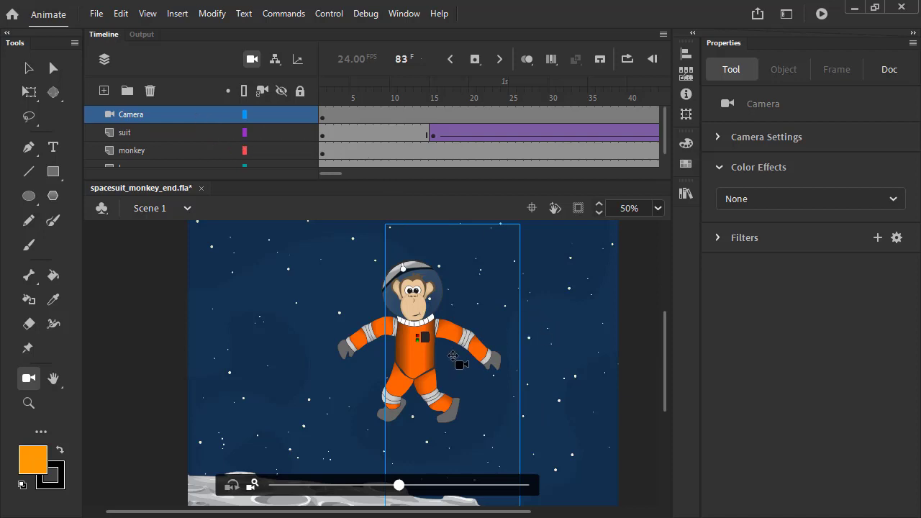
pyautogui.moveTo(455, 356); pyautogui.dragTo(415, 361)
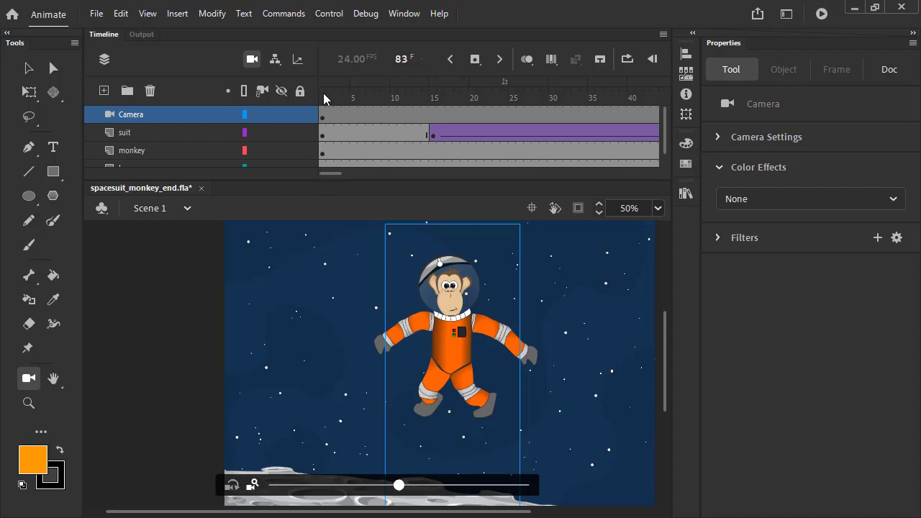
pyautogui.moveTo(324, 101); pyautogui.dragTo(534, 106)
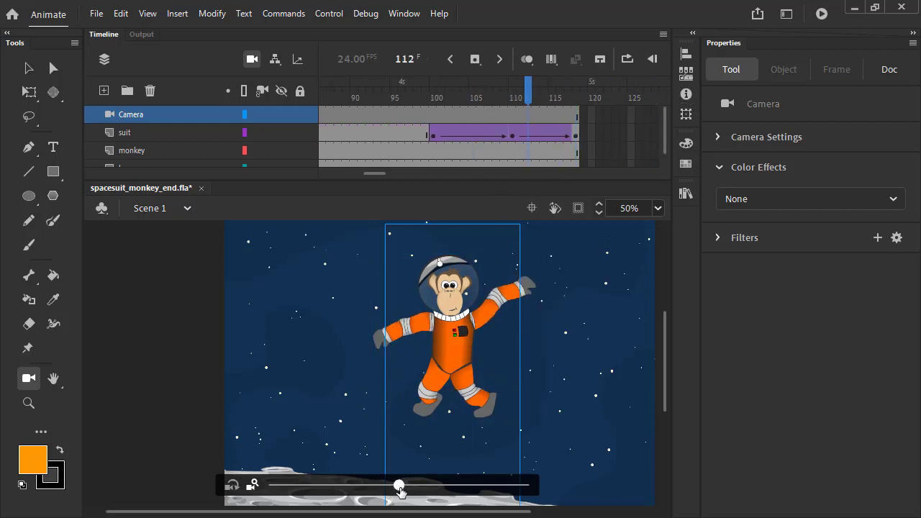
pyautogui.moveTo(405, 490); pyautogui.dragTo(421, 486)
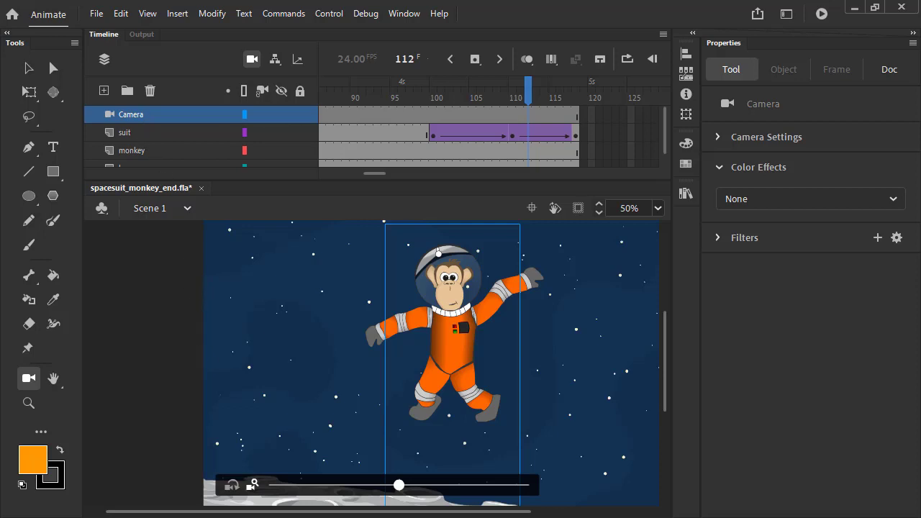
pyautogui.moveTo(398, 514); pyautogui.dragTo(406, 515)
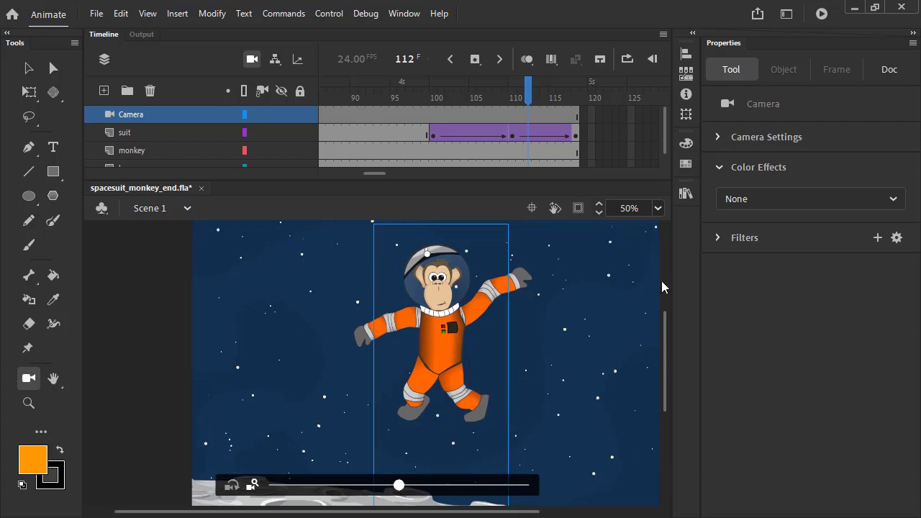
# - Test-play spacesuit_monkey_end.swf, close the preview, and show the 375 × 812, 24 fps document settings
pyautogui.click(821, 14)
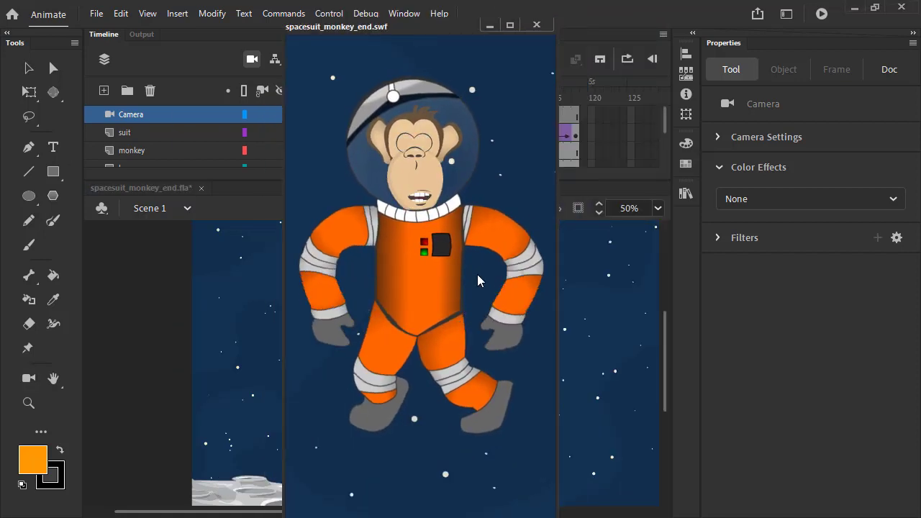
pyautogui.click(536, 24)
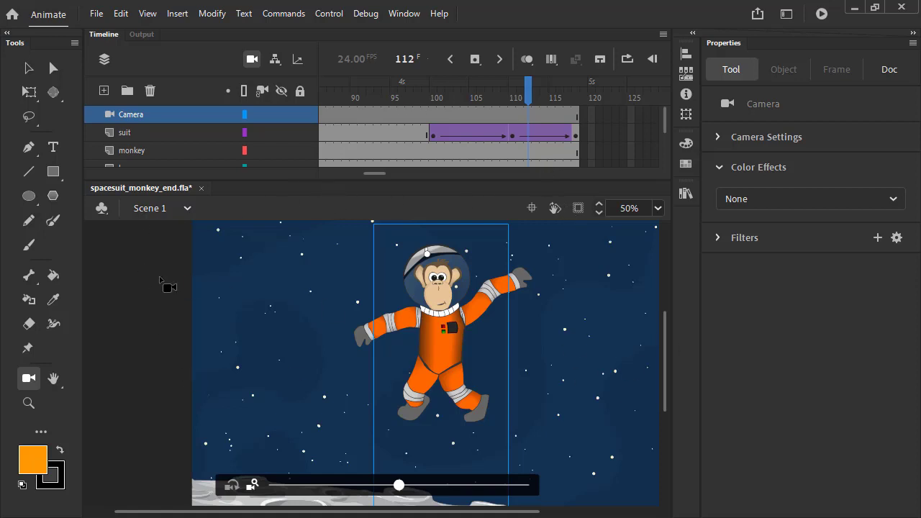
pyautogui.click(890, 69)
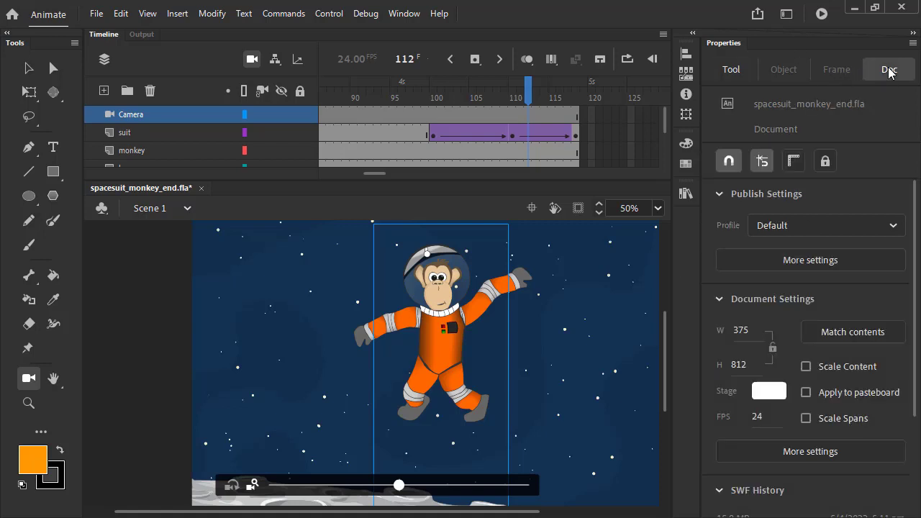